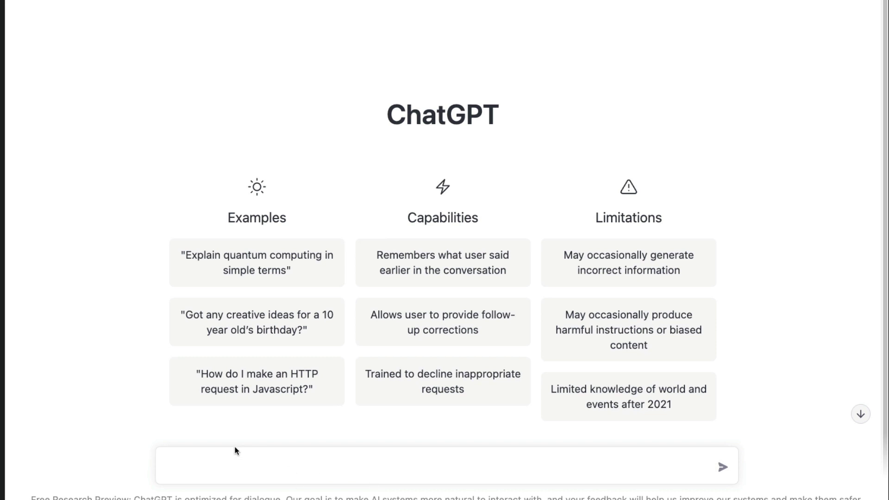
Send a request for a YouTube video script on "Python is the best".
click(183, 464)
text(Help me wi)
text(th y)
key(BackSpace)
text(a YouTube )
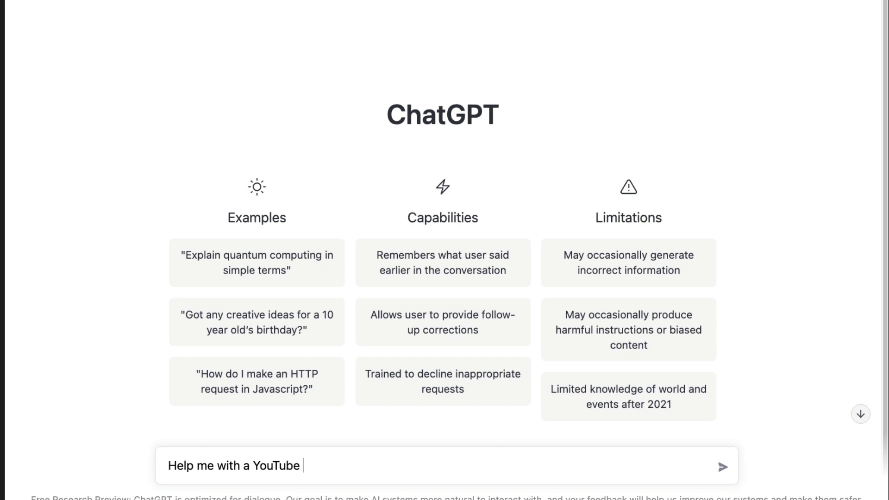
text(Video Script )
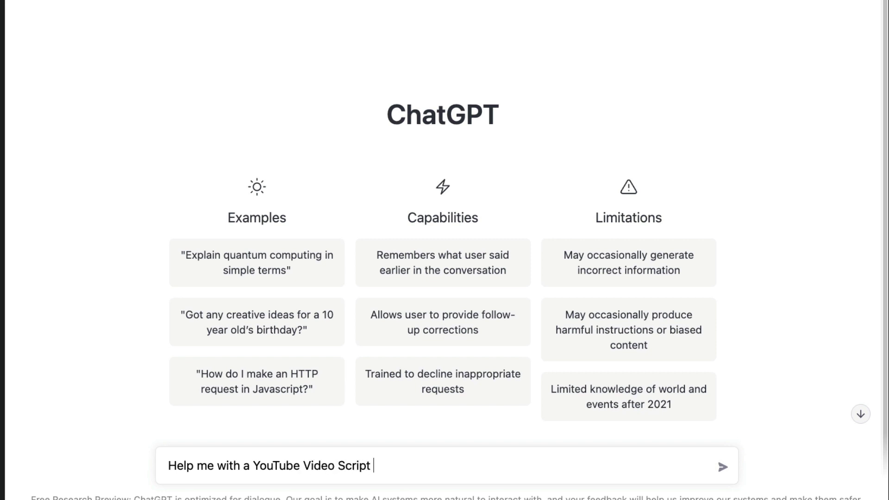
text(on the topic "P)
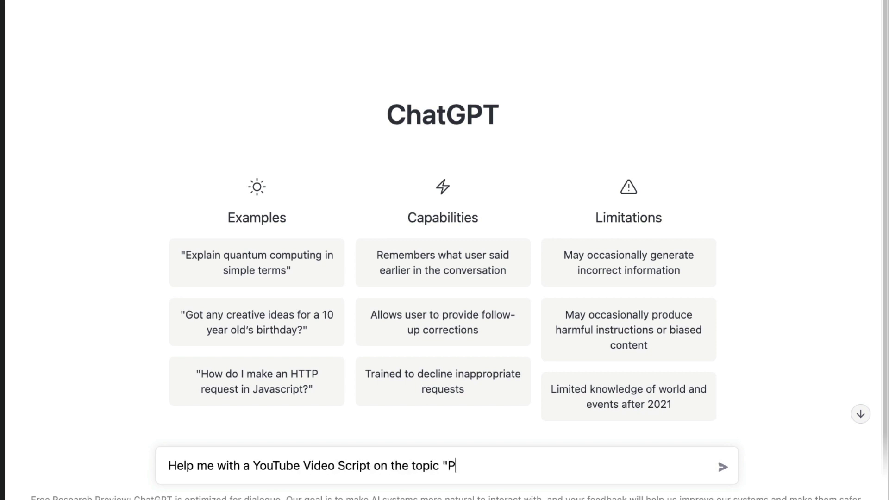
text(ython is the best)
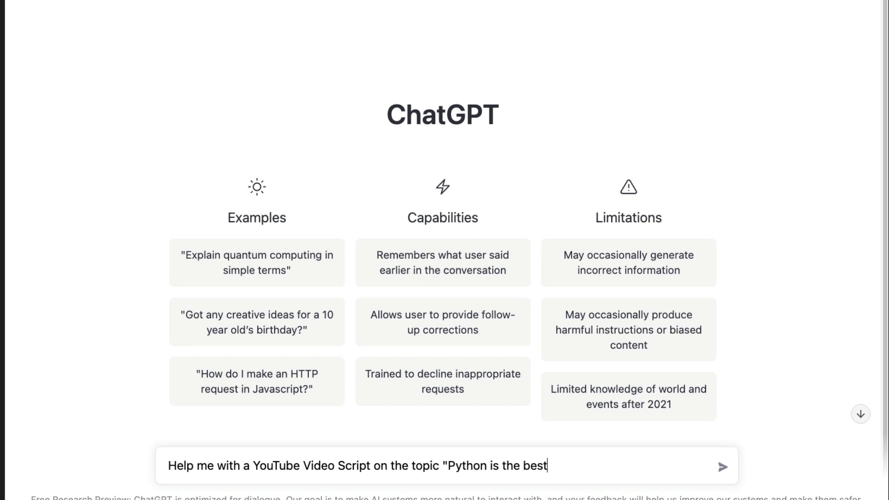
text(")
key(Return)
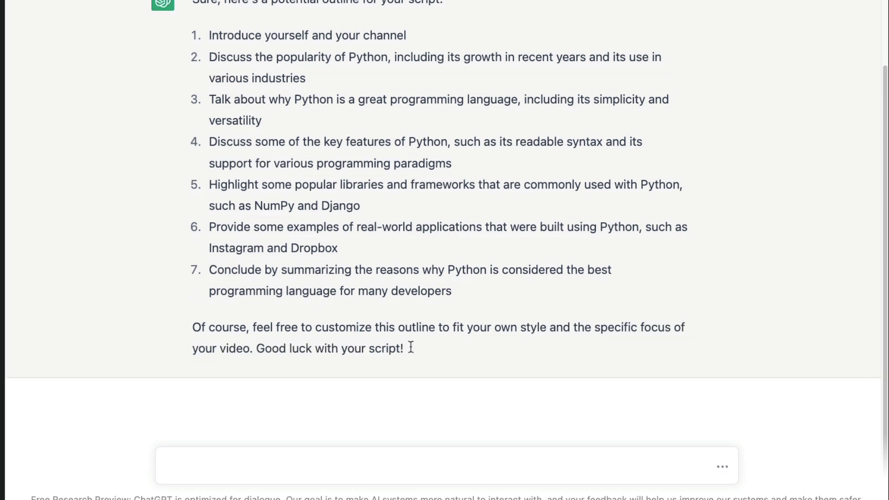
scroll(296, 407, up, 2)
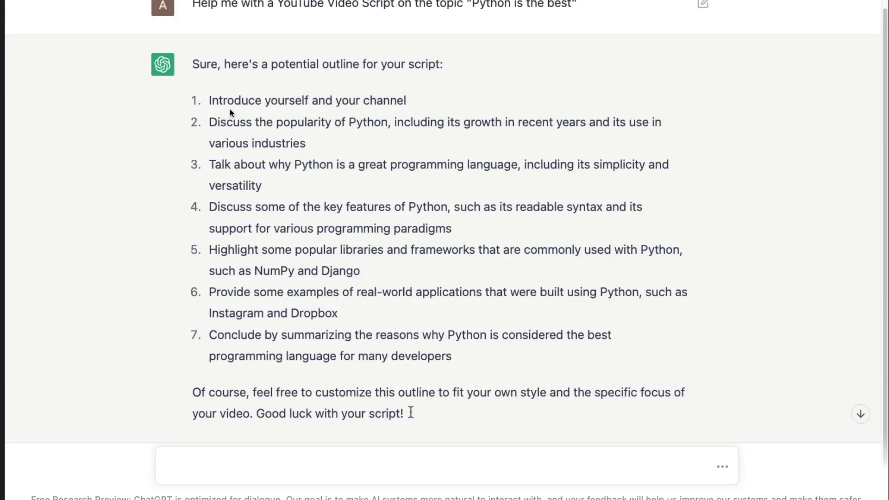
scroll(418, 283, down, 2)
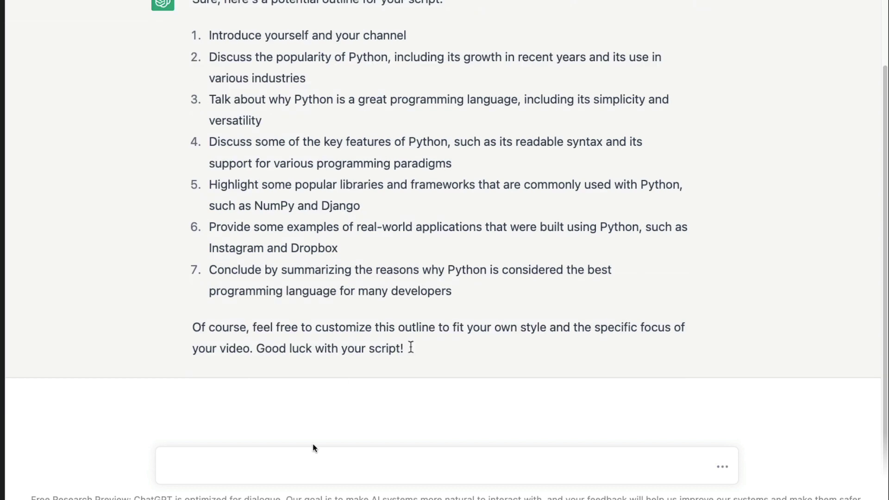
text(Can you)
text( please add)
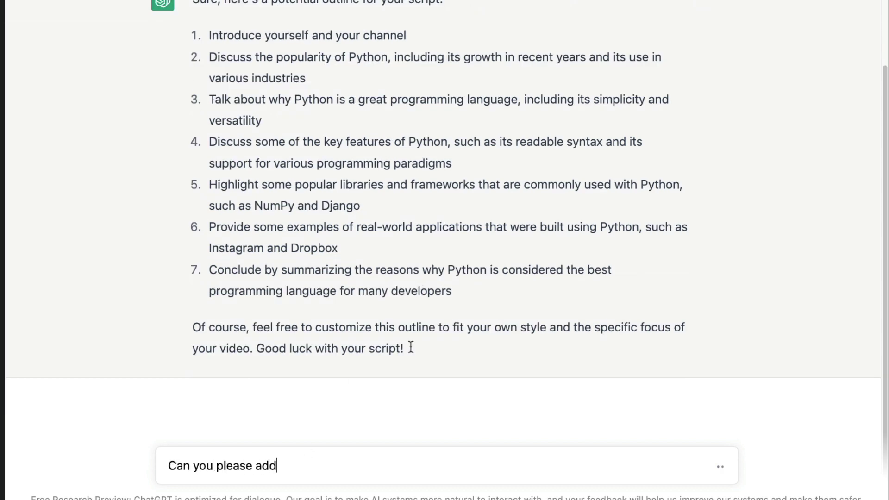
text( more details to each)
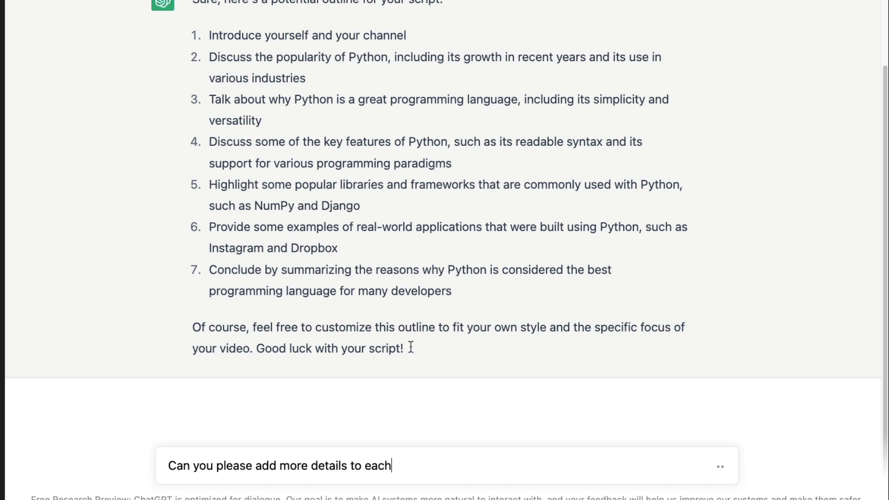
text( section?)
Send the follow-up asking for more detail on each of the seven outline sections.
key(Return)
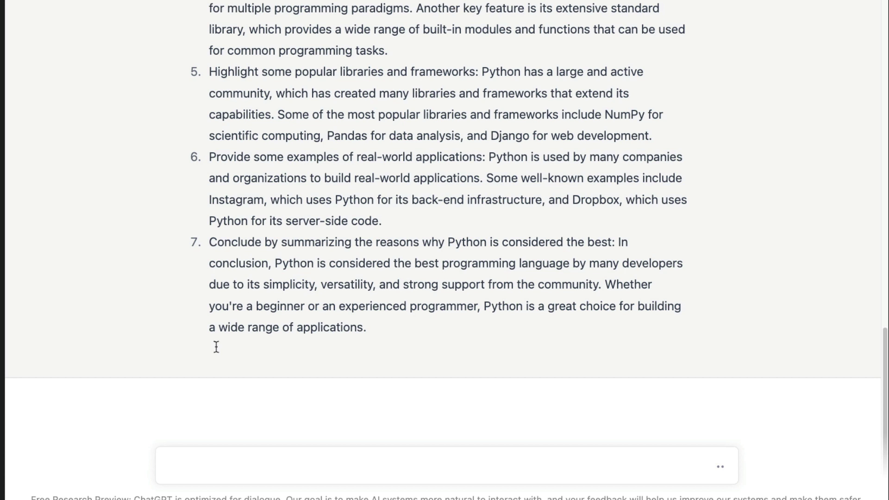
Send "Can you add Timestamps to the above video script?" to get timed sections.
click(264, 465)
text(Can yo)
text(u add Timestam)
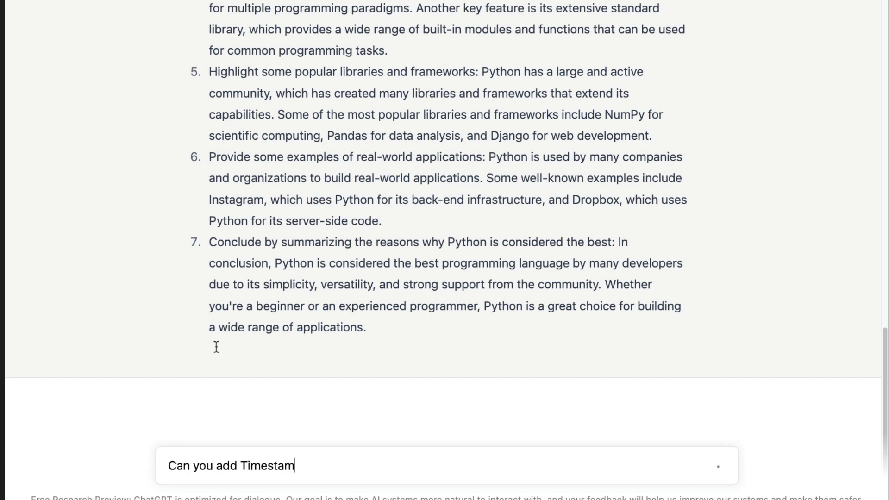
text(ps to the ao)
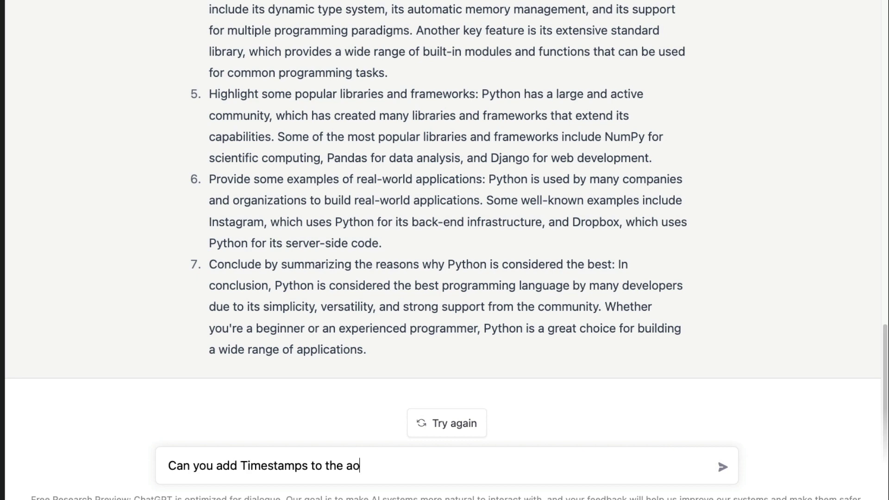
key(BackSpace)
text(bove )
text(video script?)
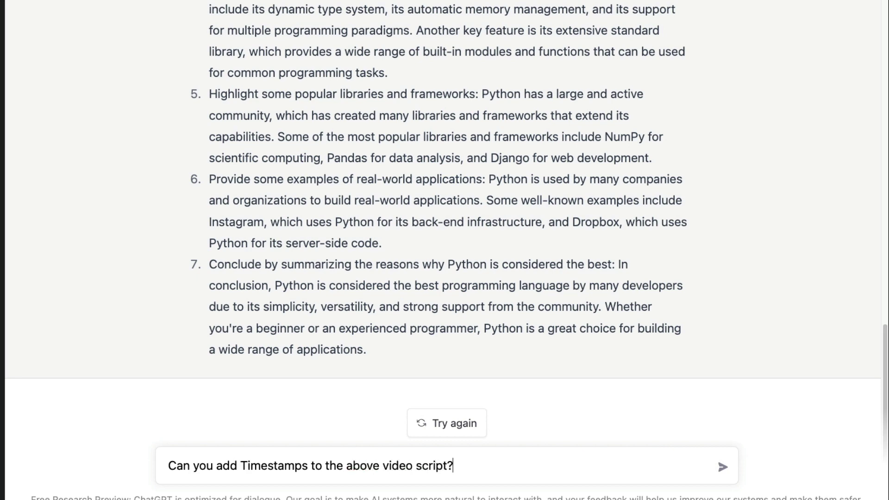
key(Return)
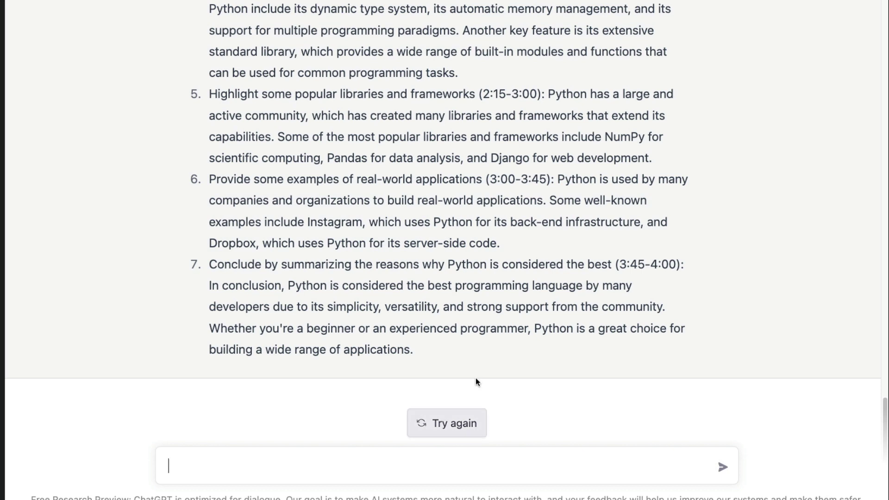
scroll(479, 235, up, 2)
scroll(471, 236, up, 3)
scroll(472, 236, down, 5)
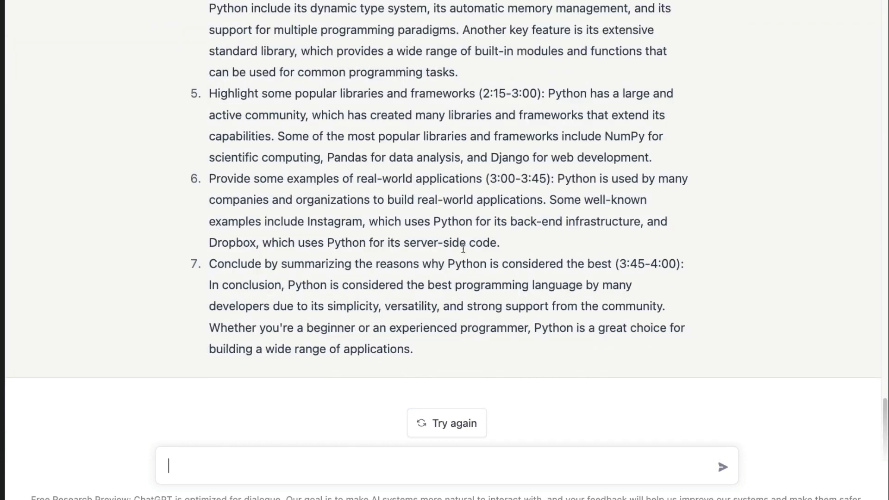
text(Can you also)
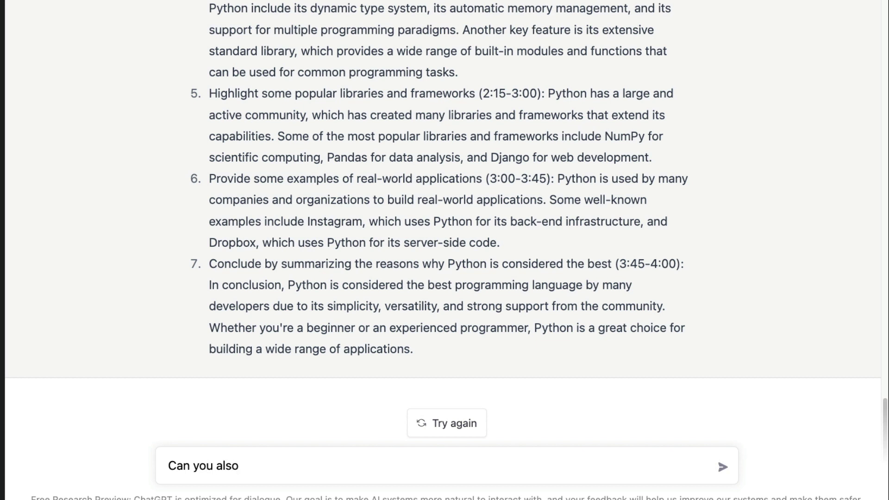
text( compose a twee)
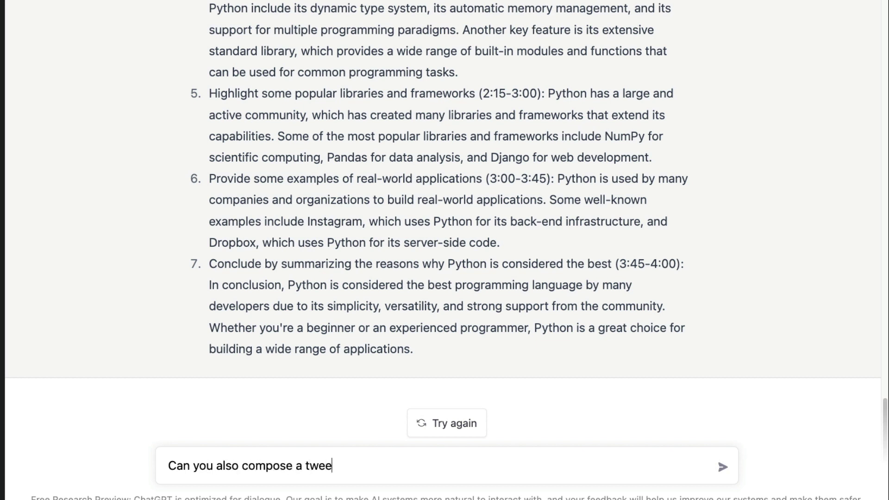
text(t)
Send "Can you also compose two tweets to publish this video?" after correcting the wording.
key(BackSpace)
key(BackSpace)
key(BackSpace)
key(BackSpace)
key(BackSpace)
key(BackSpace)
key(BackSpace)
text(two tweets )
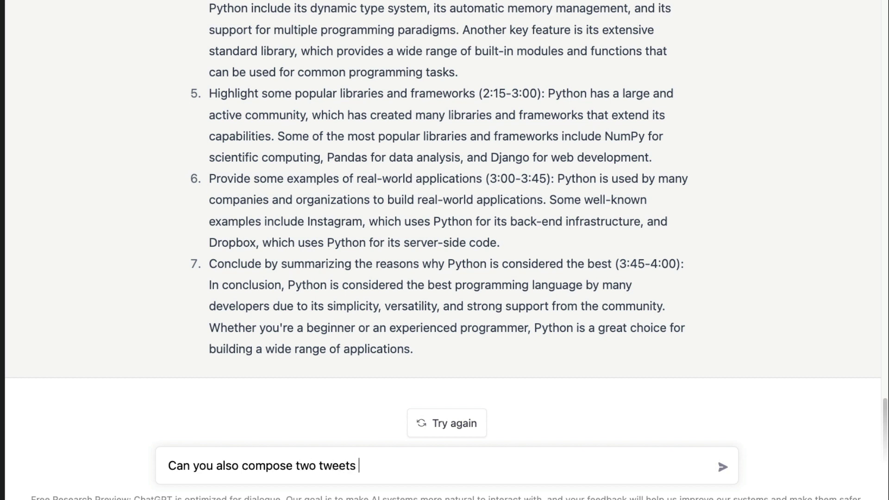
text(on)
key(BackSpace)
key(BackSpace)
text(fo)
key(BackSpace)
key(BackSpace)
text(to pu)
text(blish this video?)
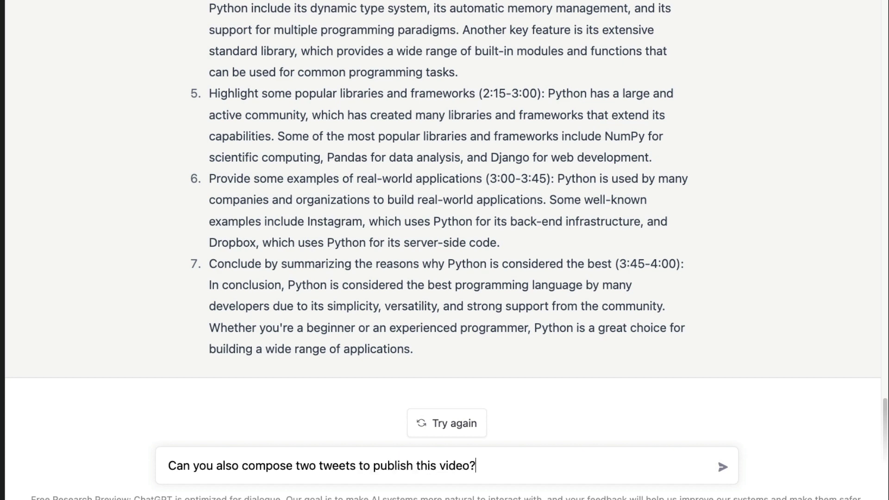
key(Return)
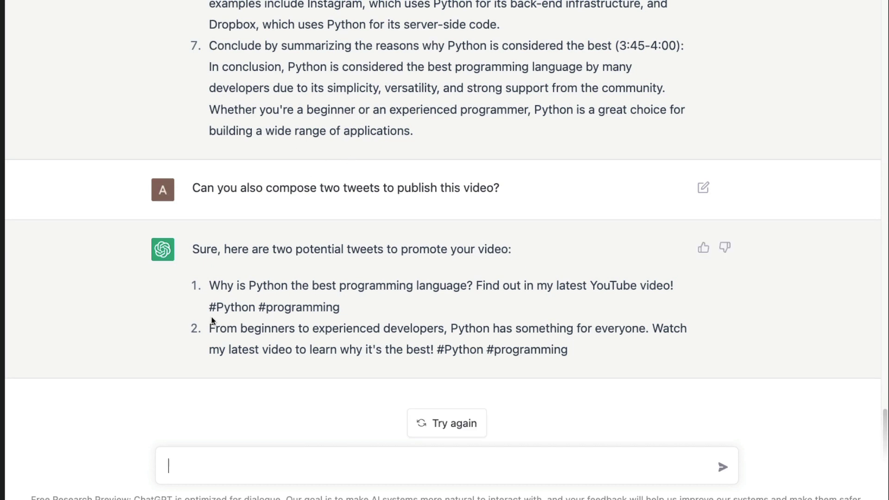
drag(687, 286, 305, 307)
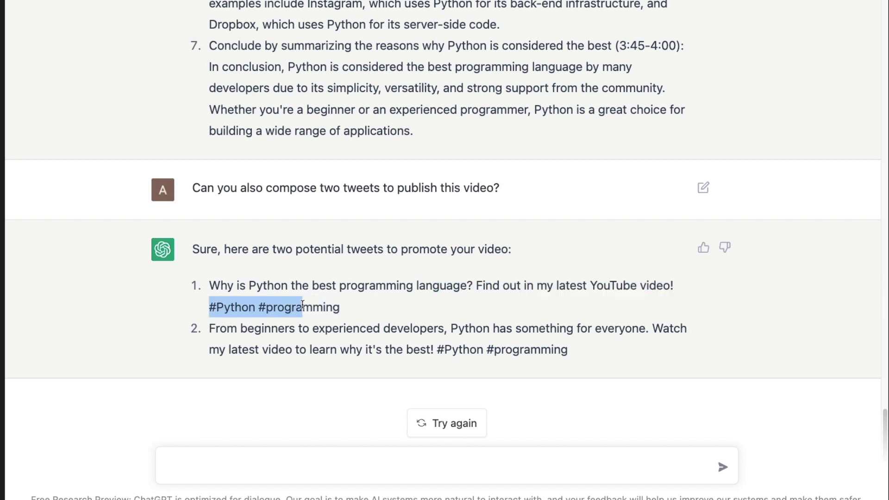
click(385, 302)
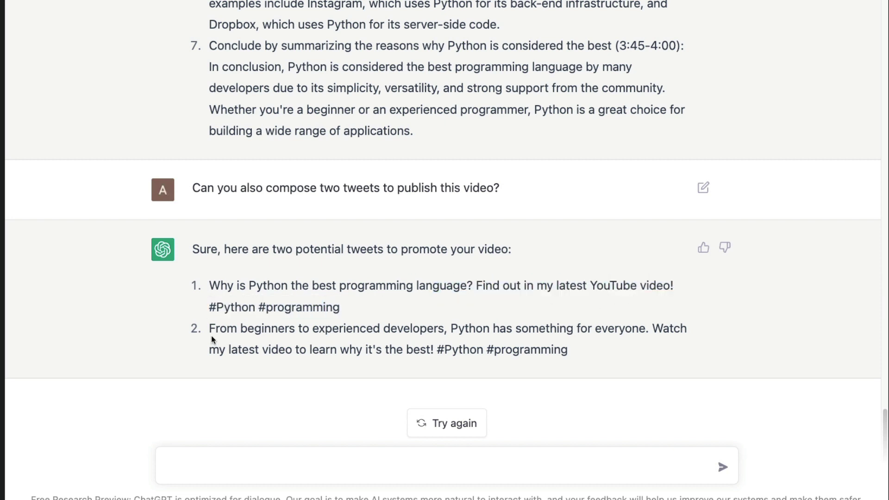
mouse_move(210, 328)
mouse_down()
mouse_move(625, 329)
mouse_move(661, 348)
mouse_move(191, 337)
mouse_up()
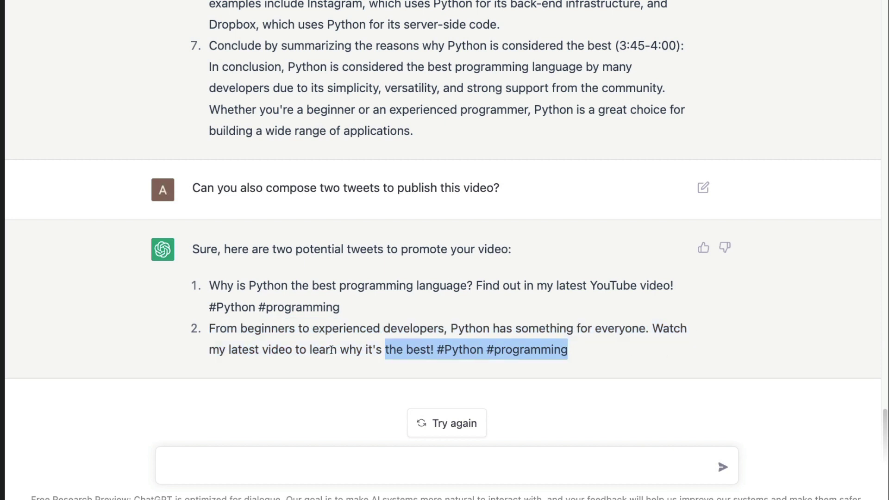
click(311, 339)
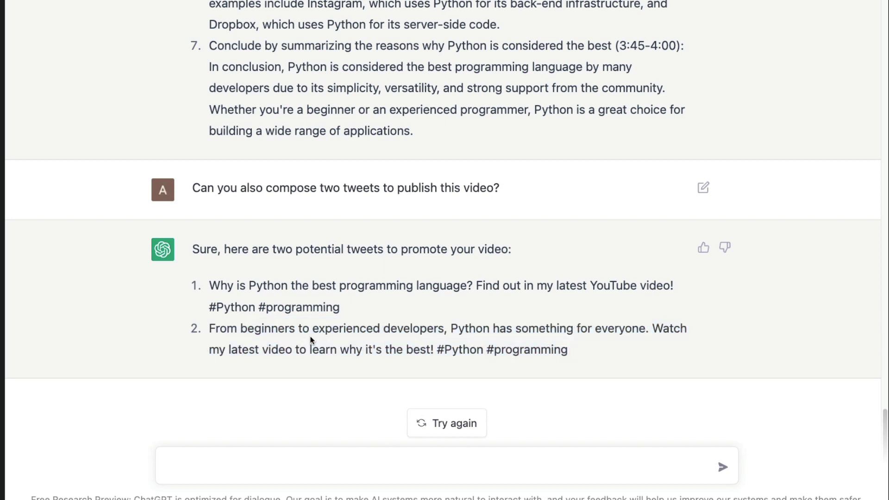
Send "can you make it a linkedin post?" to turn the tweets into a LinkedIn post.
click(262, 460)
text(can y)
text(ou make it a li)
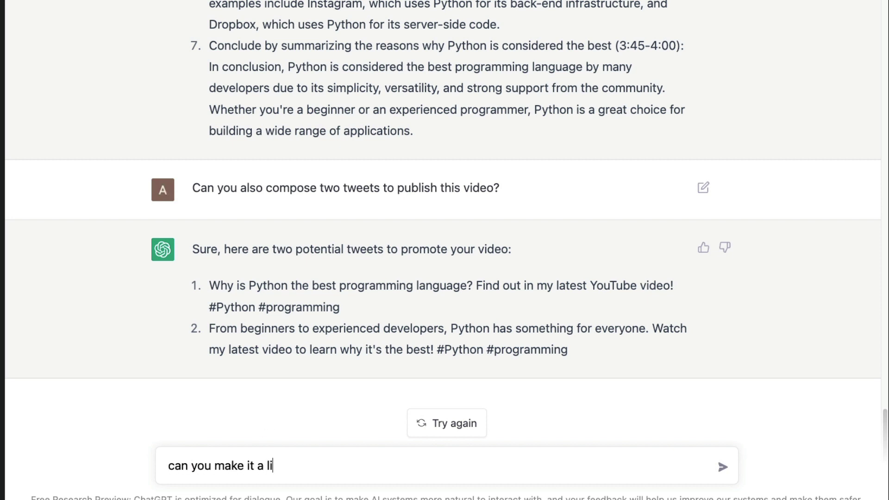
text(nkedin post?)
key(Return)
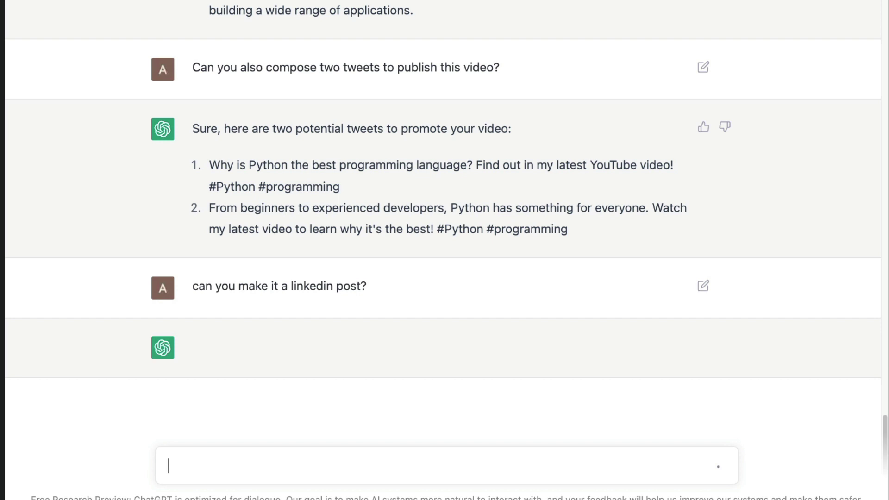
scroll(326, 293, up, 10)
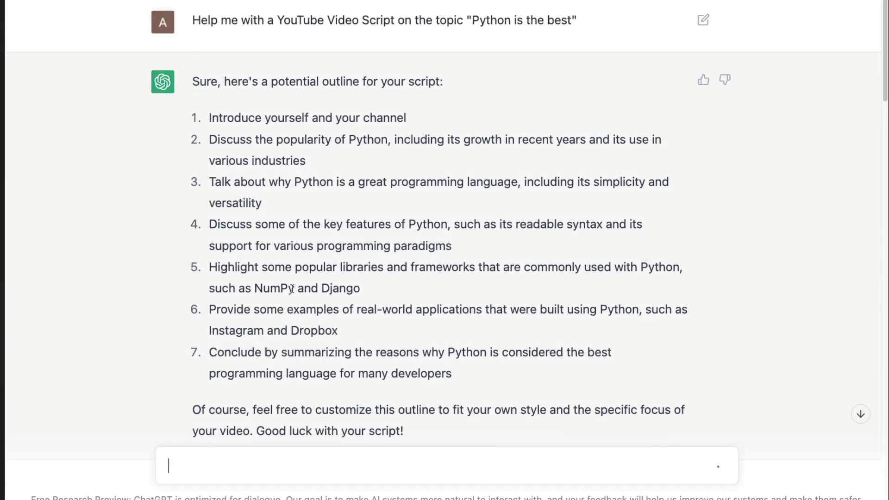
scroll(292, 288, down, 5)
scroll(292, 289, down, 1)
scroll(293, 290, down, 2)
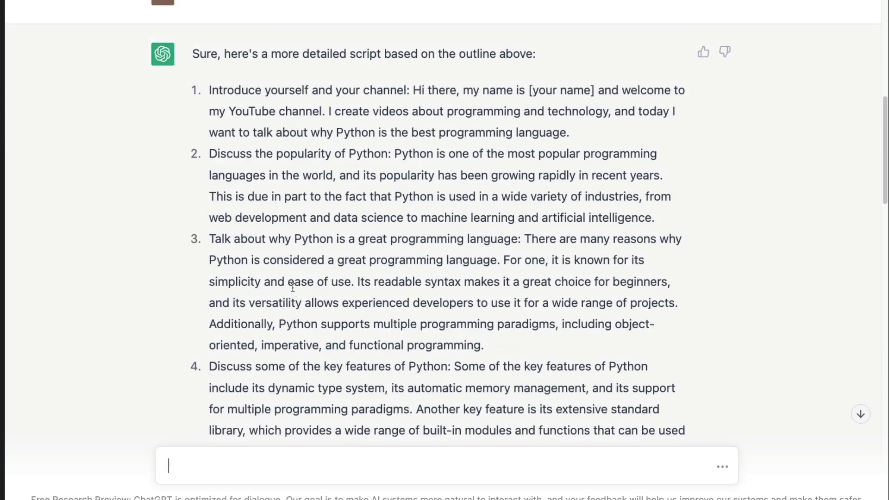
scroll(293, 286, down, 1)
scroll(292, 287, down, 5)
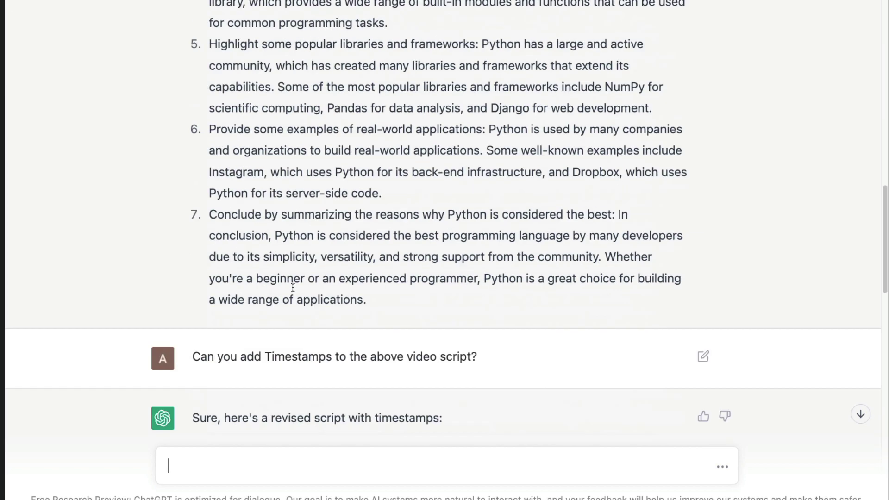
scroll(292, 286, down, 3)
scroll(292, 290, down, 1)
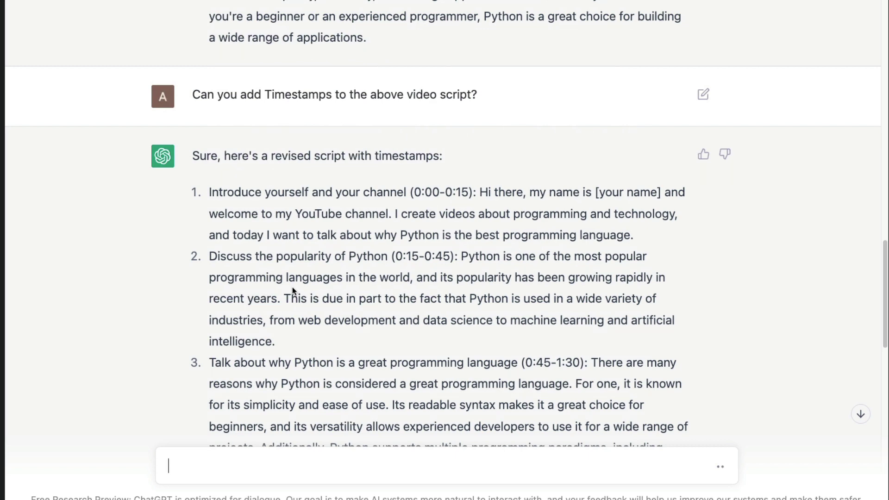
scroll(293, 287, down, 1)
scroll(293, 287, down, 4)
scroll(292, 287, down, 10)
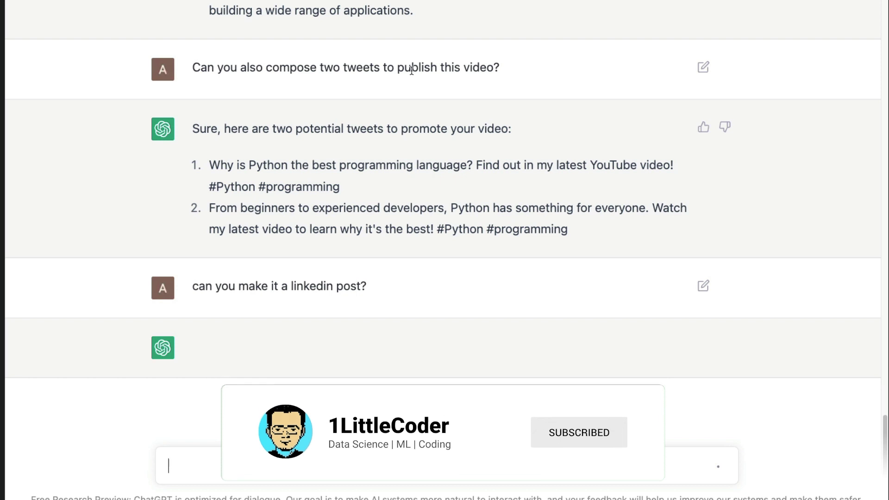
Highlight the earlier two-tweets request while the LinkedIn post finishes generating.
drag(319, 68, 523, 73)
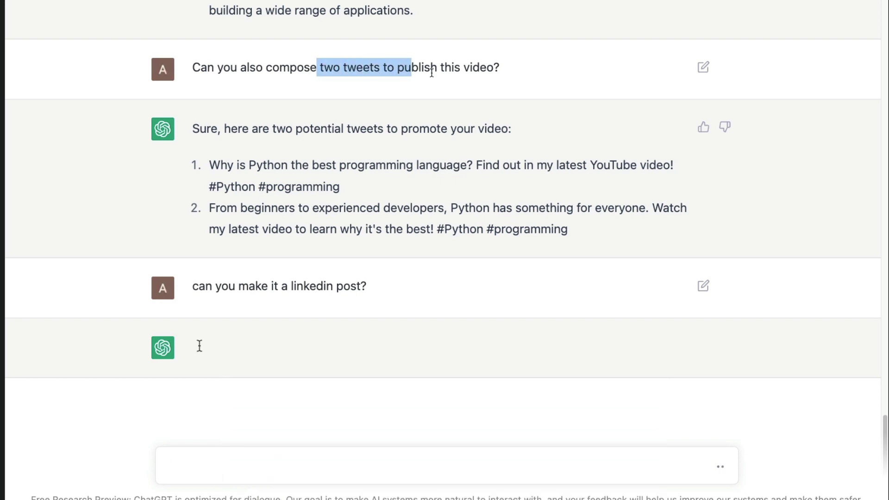
click(523, 72)
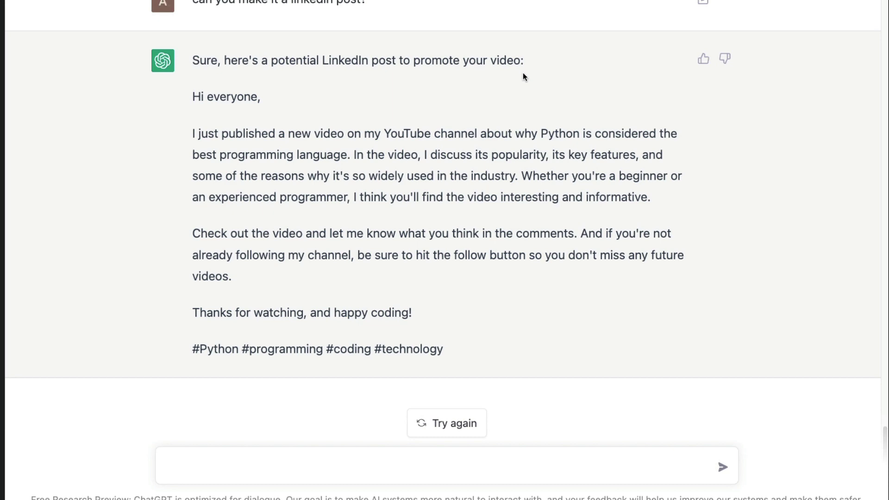
scroll(434, 90, up, 10)
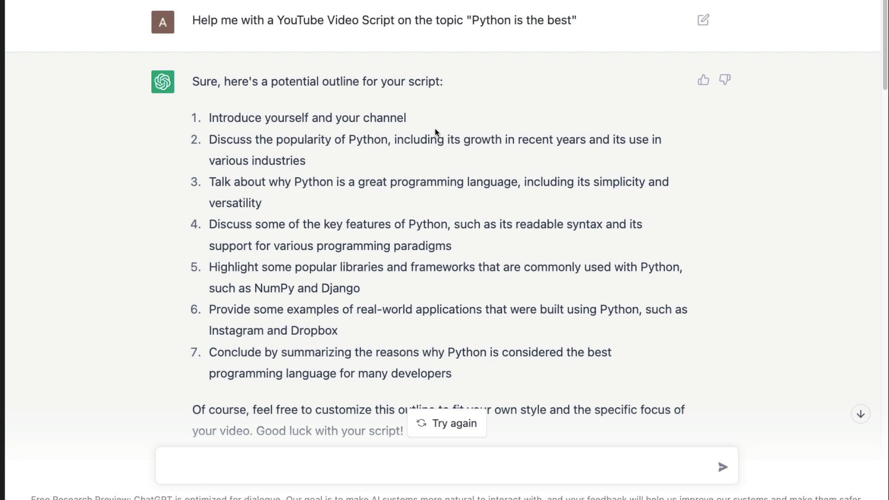
scroll(435, 129, down, 10)
scroll(423, 164, down, 15)
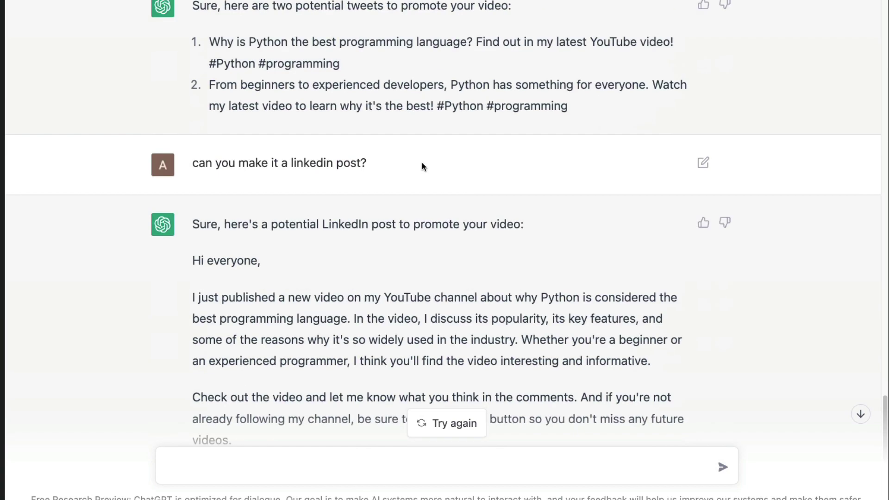
scroll(422, 162, down, 5)
text(can )
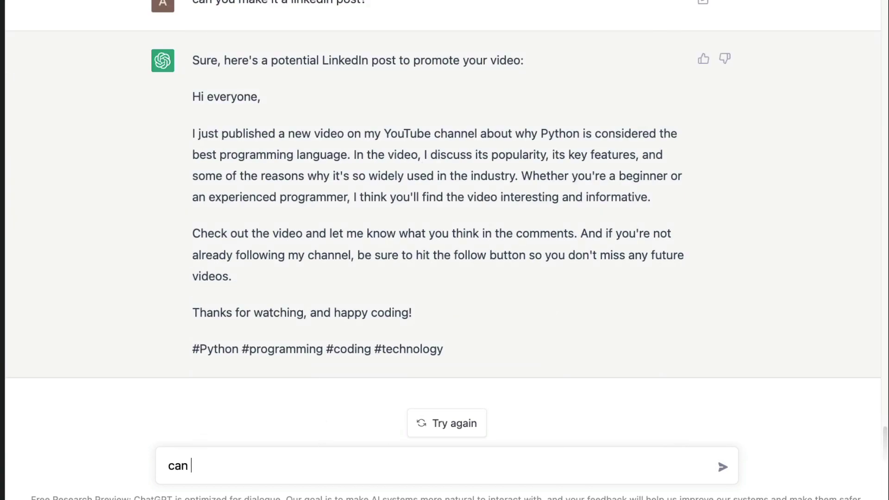
text(you change the abbov)
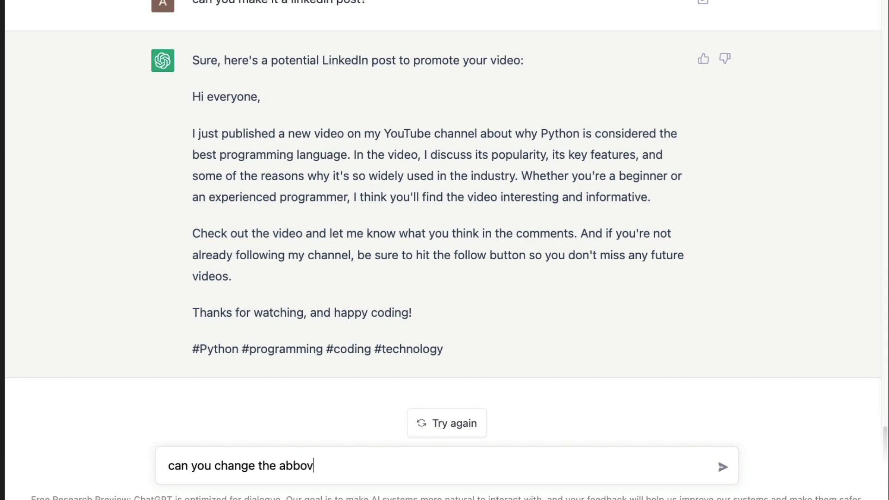
key(BackSpace)
key(BackSpace)
key(BackSpace)
text(ve)
key(BackSpace)
key(BackSpace)
text(ove yo)
text(utube script)
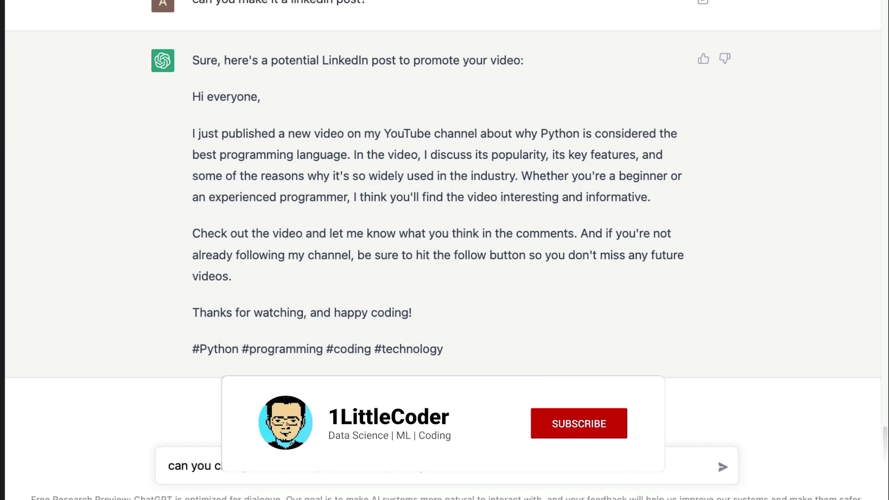
text( in a humou)
key(BackSpace)
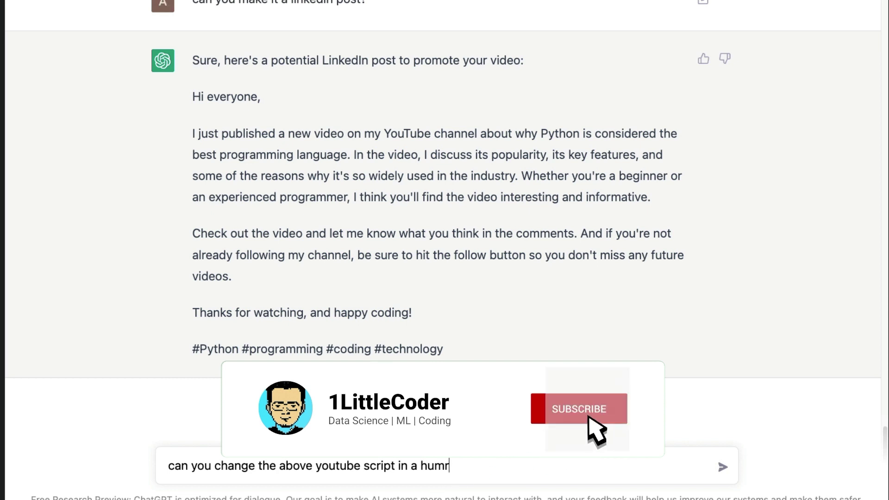
text(rous?)
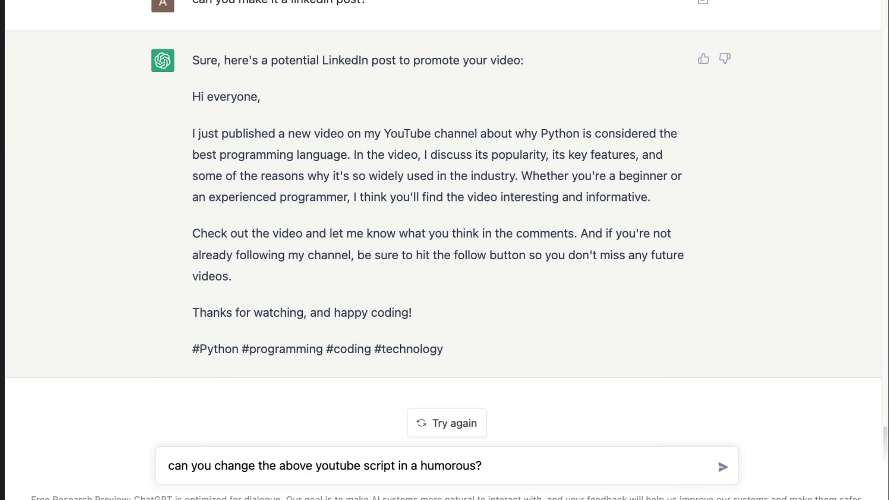
key(ctrl+a)
key(BackSpace)
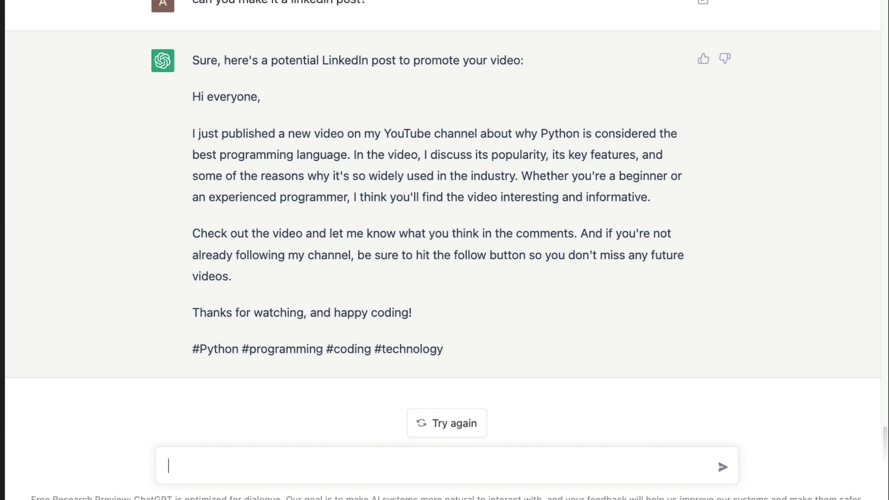
scroll(373, 280, up, 15)
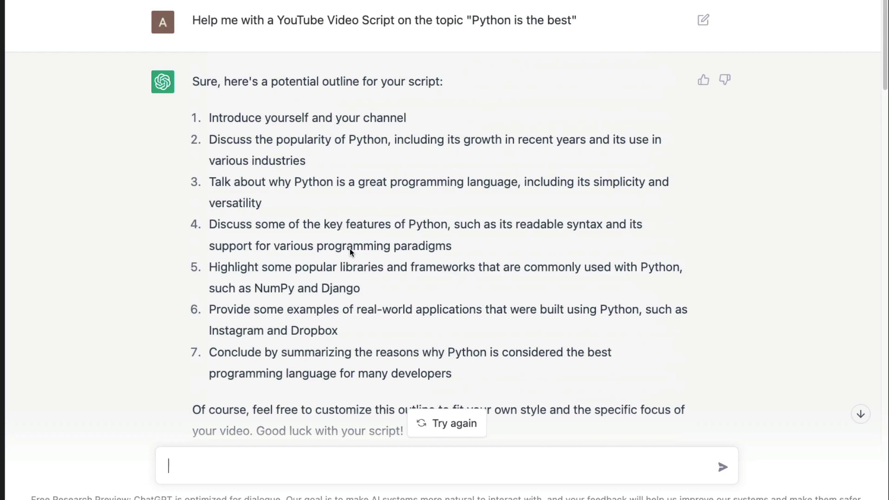
scroll(350, 248, down, 5)
scroll(350, 248, down, 2)
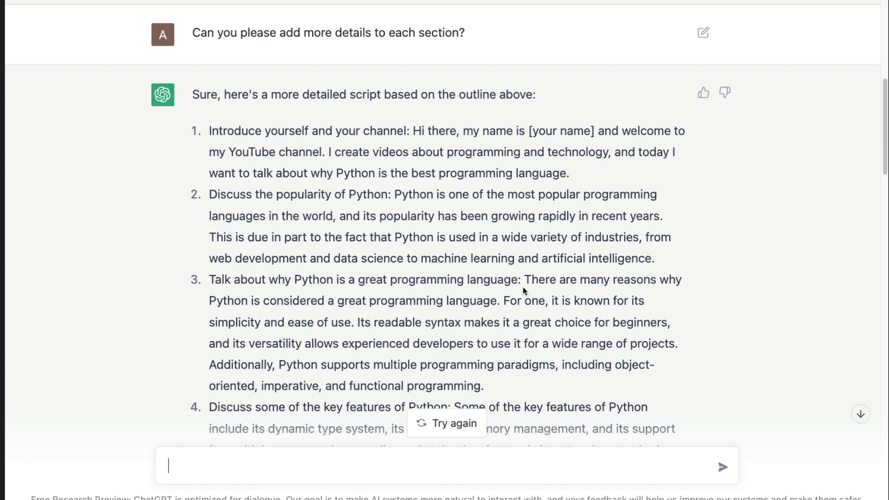
drag(500, 300, 651, 385)
click(629, 337)
scroll(554, 264, up, 5)
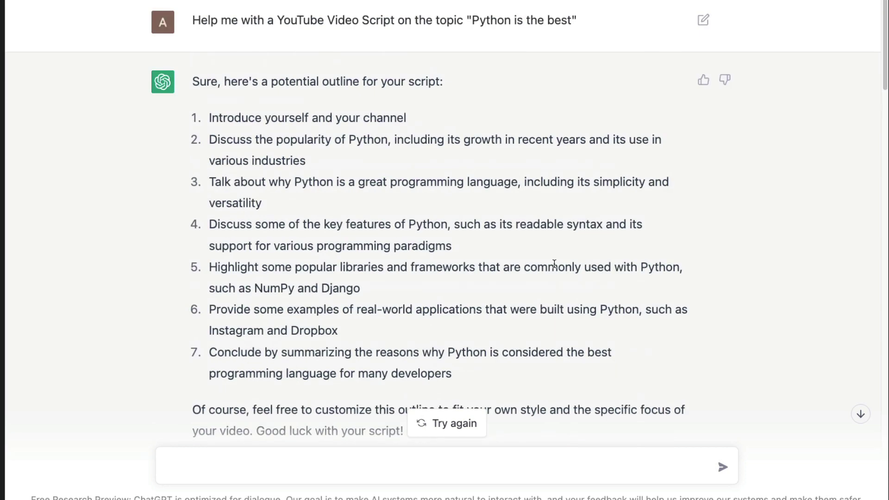